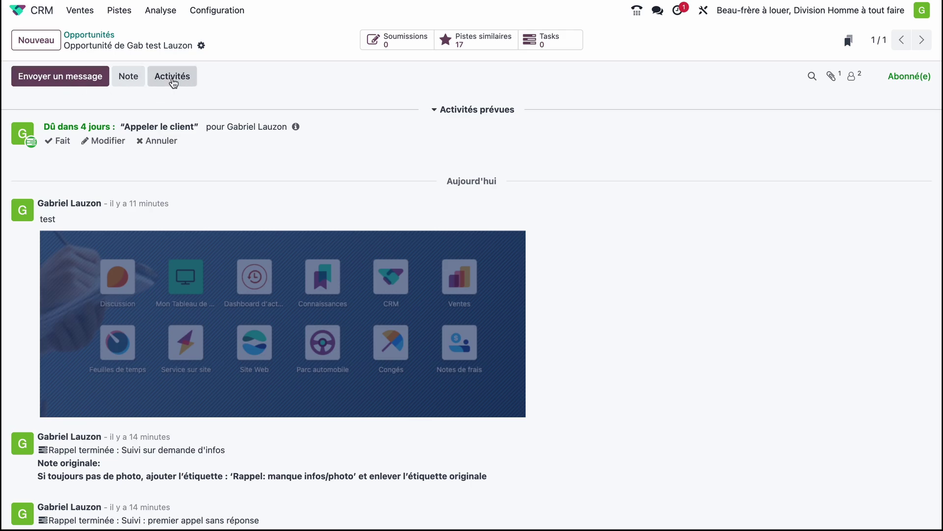
Step: View the opportunity's attached files and its list of followers, closing each view after checking it
{"action": "left_click", "coordinate": [831, 77]}
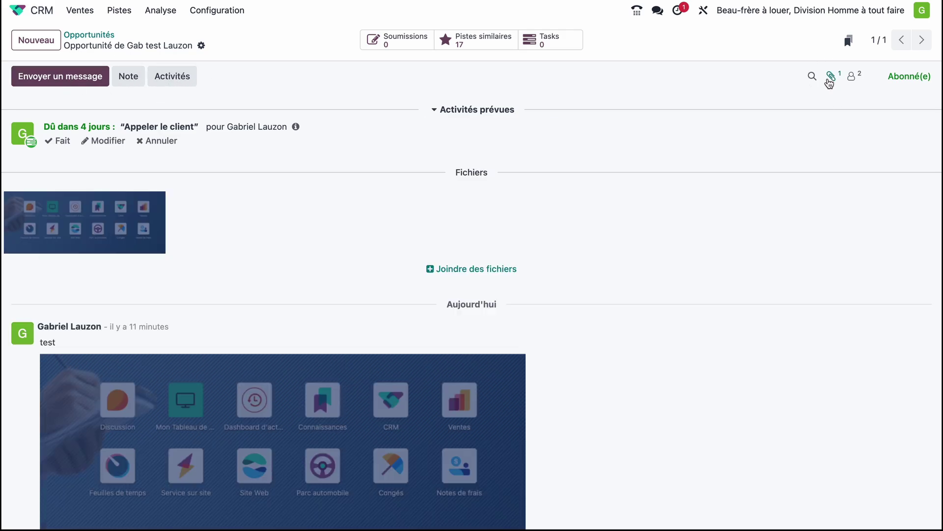
{"action": "left_click", "coordinate": [831, 78]}
{"action": "left_click", "coordinate": [854, 78]}
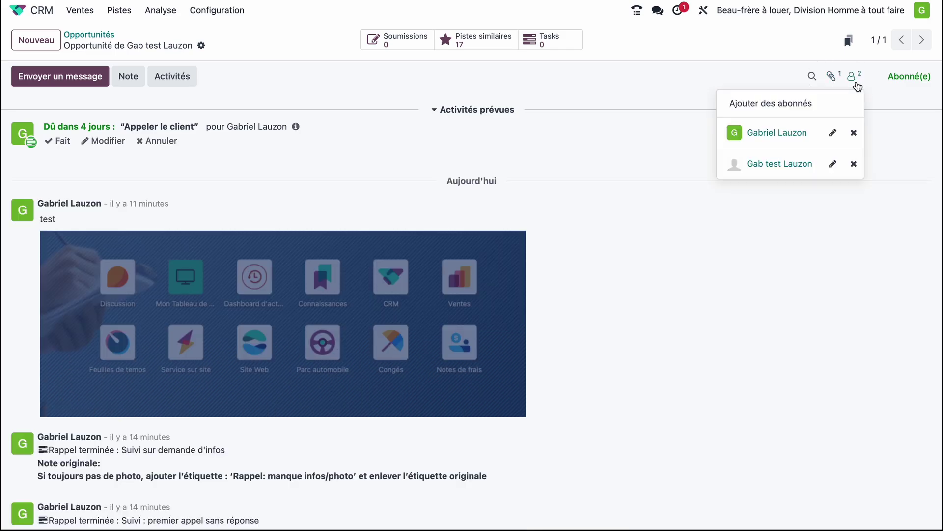
{"action": "left_click", "coordinate": [820, 216]}
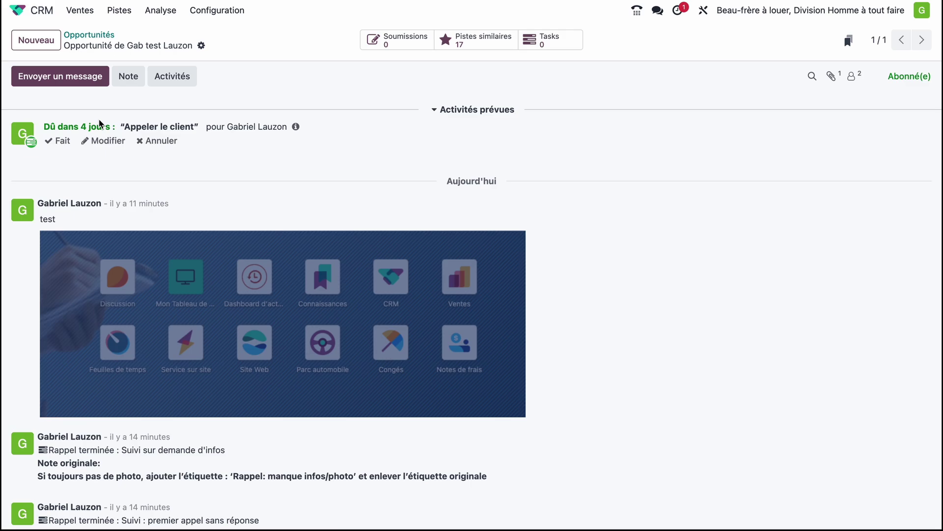
Step: Read through the opportunity's history from the newest note down to its creation entry, including completed reminders, emails and the phone change
{"action": "scroll", "coordinate": [131, 167], "scroll_direction": "down", "scroll_amount": 3}
{"action": "scroll", "coordinate": [131, 165], "scroll_direction": "down", "scroll_amount": 1}
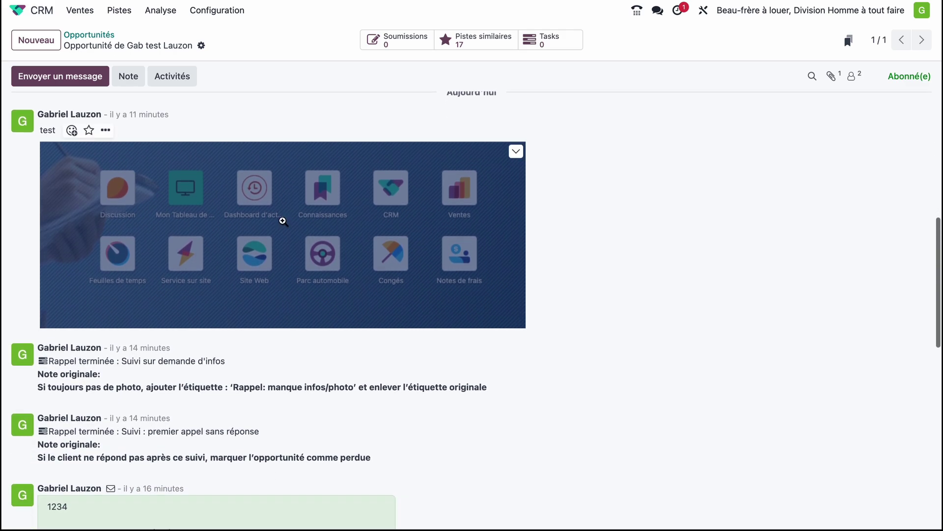
{"action": "scroll", "coordinate": [102, 225], "scroll_direction": "down", "scroll_amount": 3}
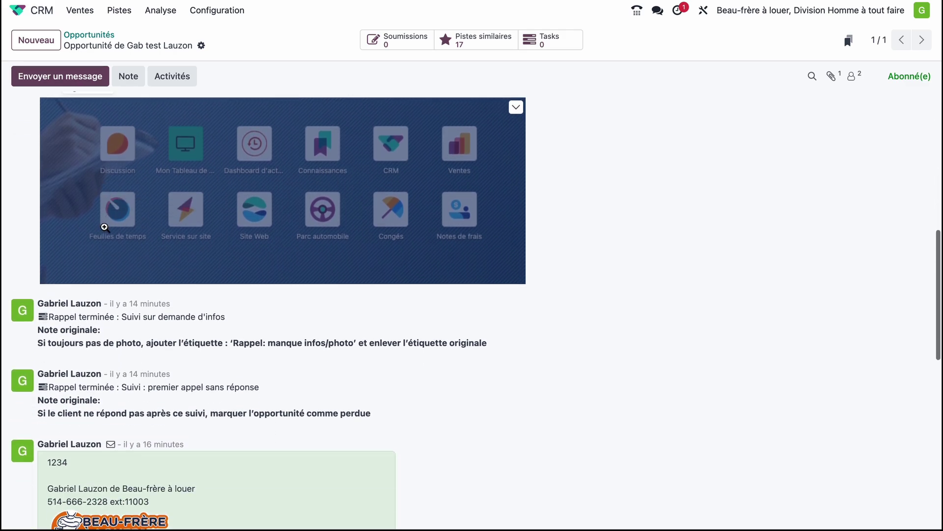
{"action": "left_click_drag", "start_coordinate": [490, 326], "coordinate": [46, 289]}
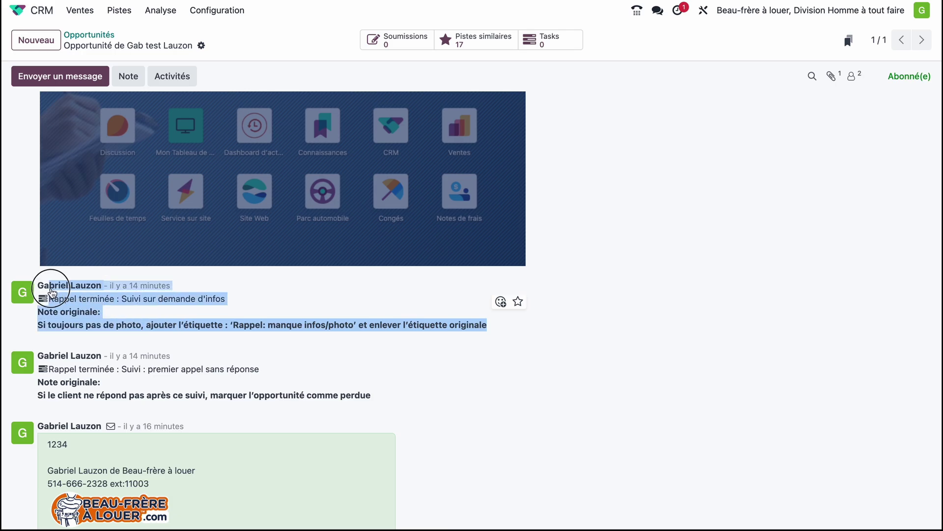
{"action": "scroll", "coordinate": [111, 345], "scroll_direction": "down", "scroll_amount": 5}
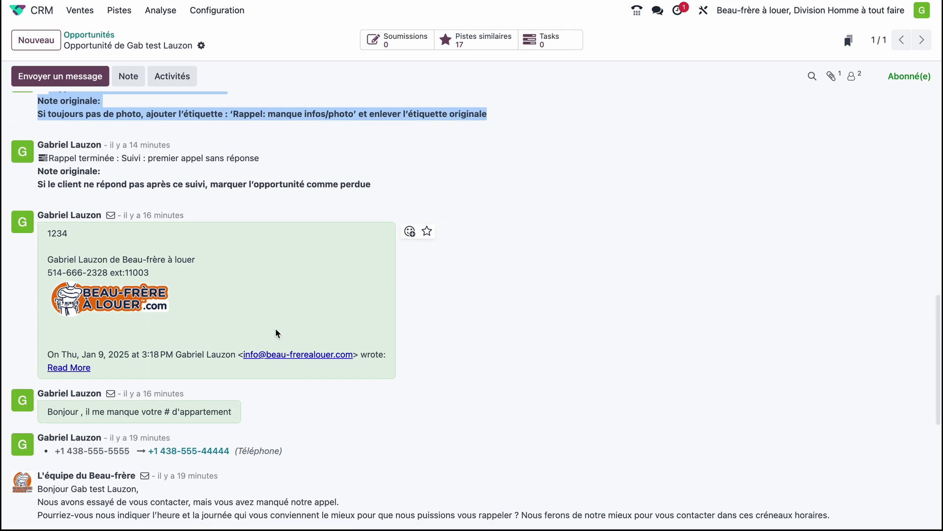
{"action": "scroll", "coordinate": [165, 301], "scroll_direction": "down", "scroll_amount": 1}
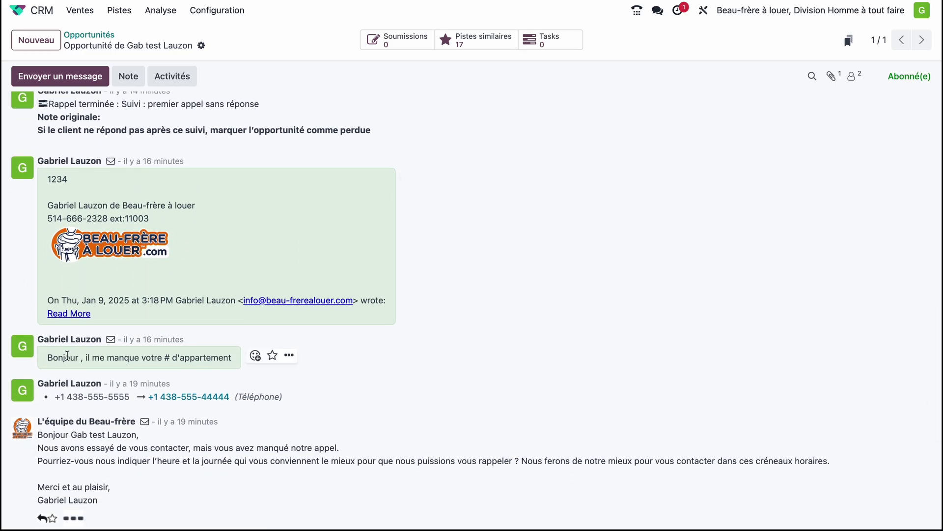
{"action": "left_click_drag", "start_coordinate": [54, 358], "coordinate": [191, 357]}
{"action": "scroll", "coordinate": [192, 358], "scroll_direction": "down", "scroll_amount": 2}
{"action": "scroll", "coordinate": [192, 358], "scroll_direction": "down", "scroll_amount": 1}
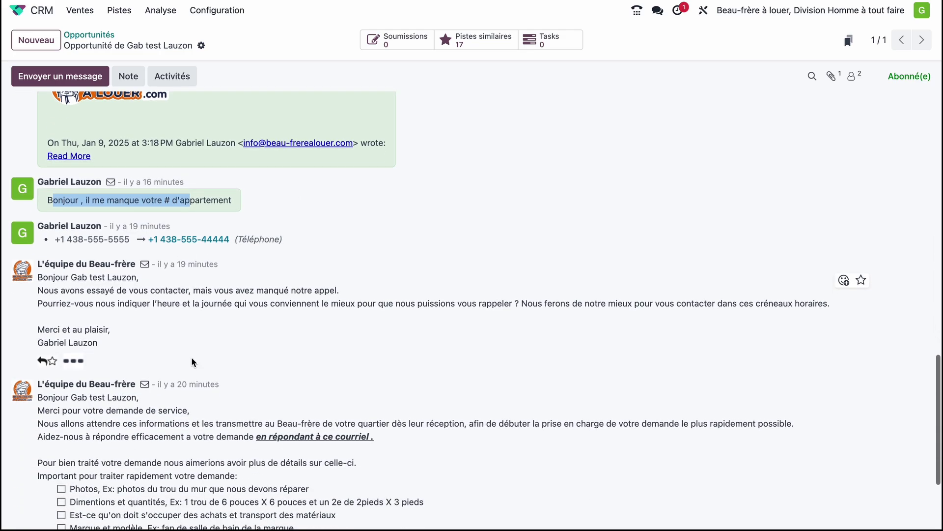
{"action": "left_click_drag", "start_coordinate": [66, 232], "coordinate": [157, 229]}
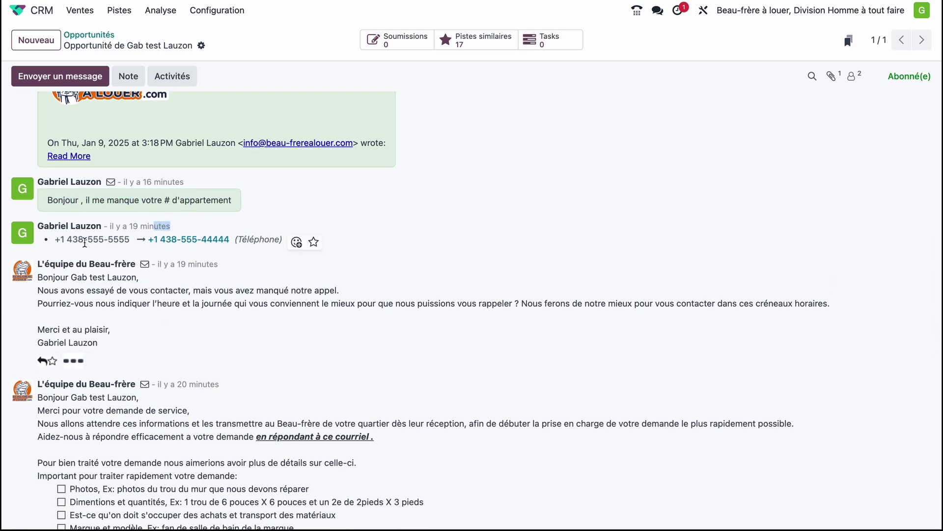
{"action": "scroll", "coordinate": [92, 230], "scroll_direction": "down", "scroll_amount": 1}
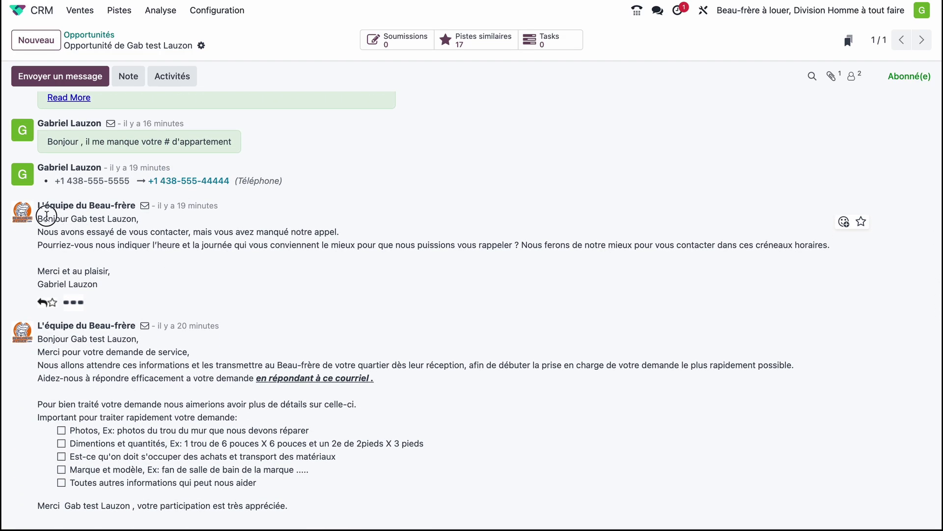
{"action": "left_click_drag", "start_coordinate": [48, 219], "coordinate": [220, 327]}
{"action": "scroll", "coordinate": [80, 442], "scroll_direction": "down", "scroll_amount": 2}
{"action": "triple_click", "coordinate": [81, 473]}
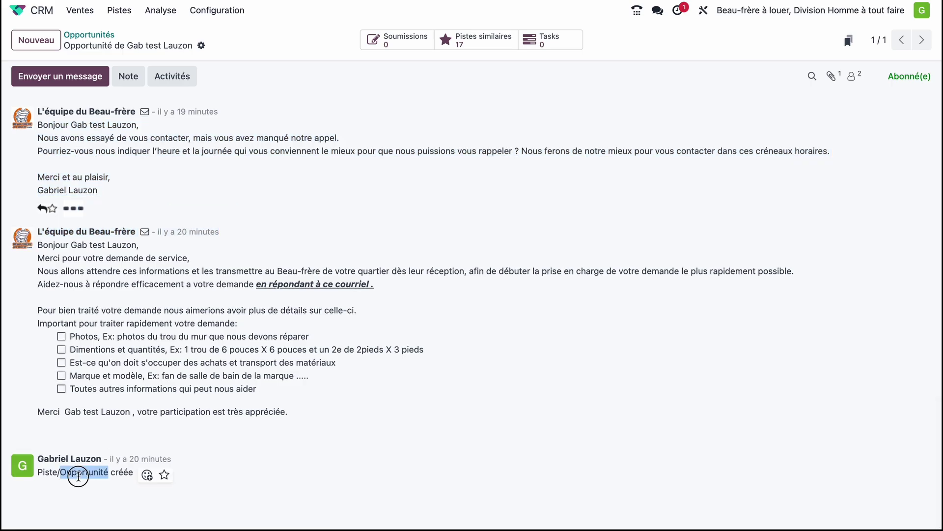
{"action": "left_click", "coordinate": [223, 445]}
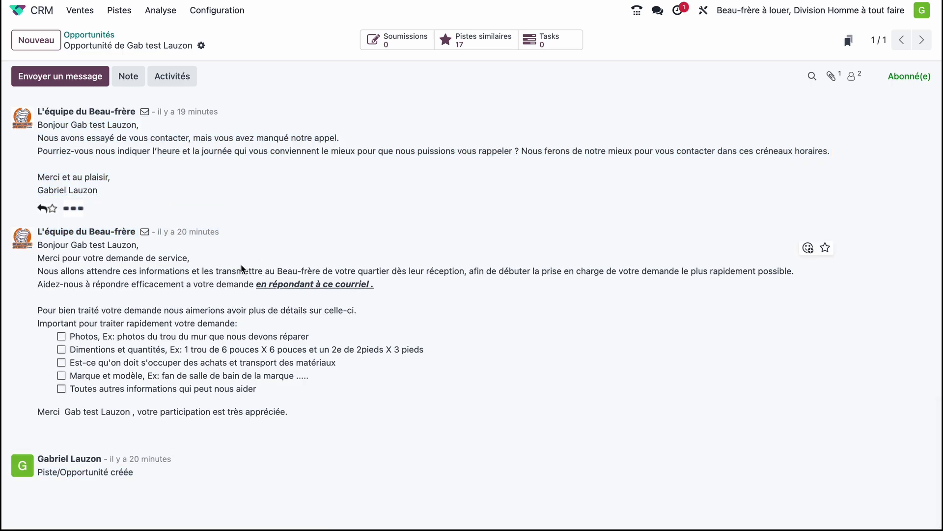
Step: Check the times of the history entries, from the service-request email back up to the newest note
{"action": "left_click_drag", "start_coordinate": [176, 232], "coordinate": [215, 240]}
{"action": "scroll", "coordinate": [199, 229], "scroll_direction": "up", "scroll_amount": 1}
{"action": "left_click", "coordinate": [199, 229]}
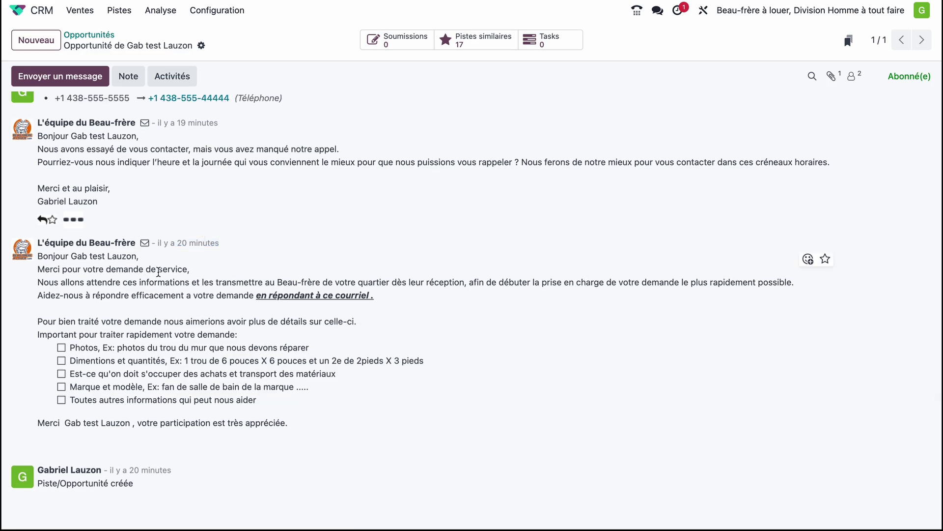
{"action": "scroll", "coordinate": [199, 228], "scroll_direction": "up", "scroll_amount": 10}
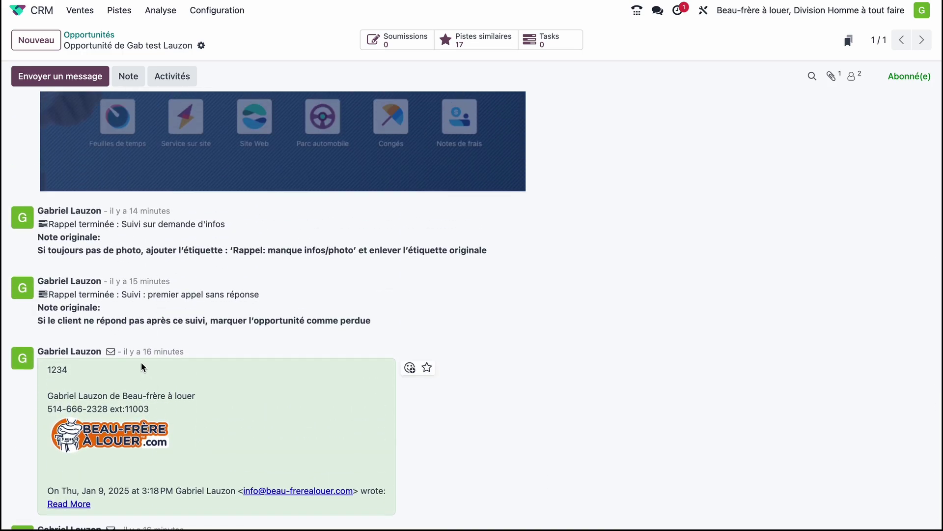
{"action": "scroll", "coordinate": [142, 354], "scroll_direction": "up", "scroll_amount": 5}
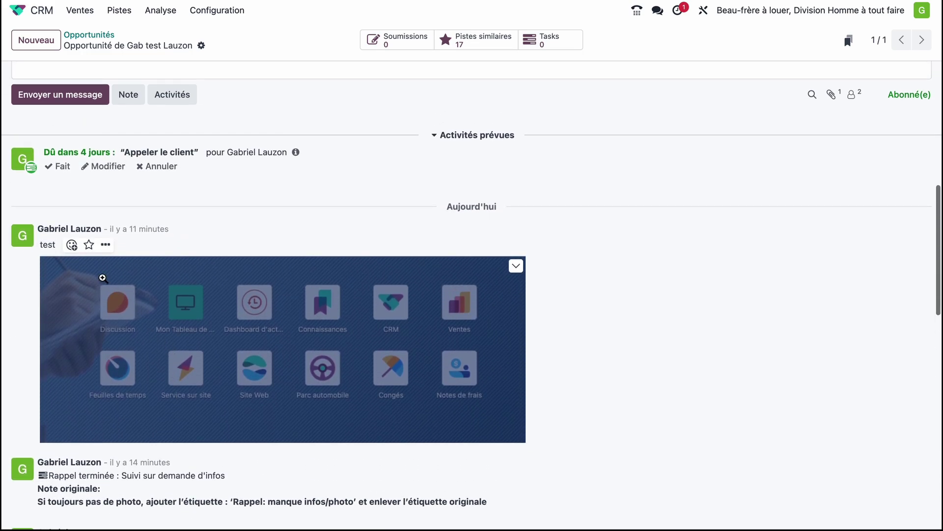
{"action": "left_click_drag", "start_coordinate": [129, 229], "coordinate": [177, 231]}
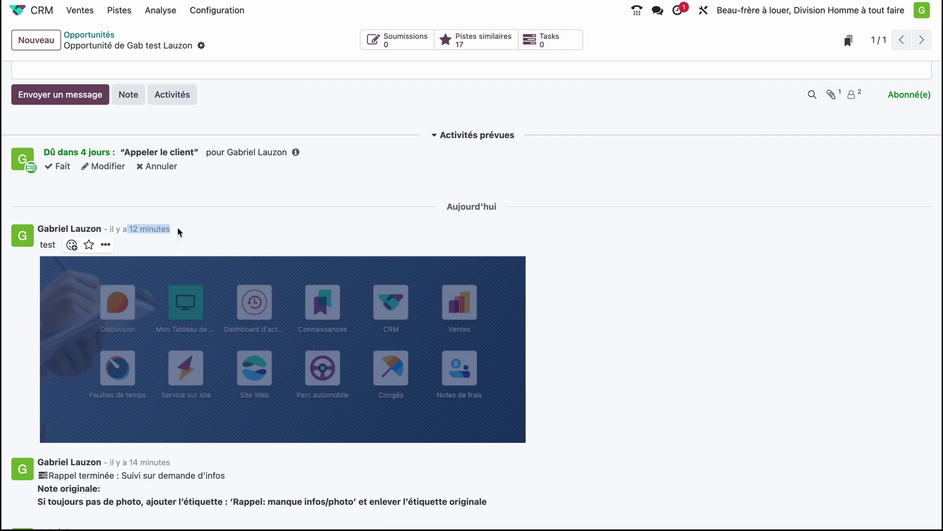
{"action": "left_click", "coordinate": [213, 229]}
Step: Send the message "test" to the client from the opportunity
{"action": "left_click", "coordinate": [58, 97]}
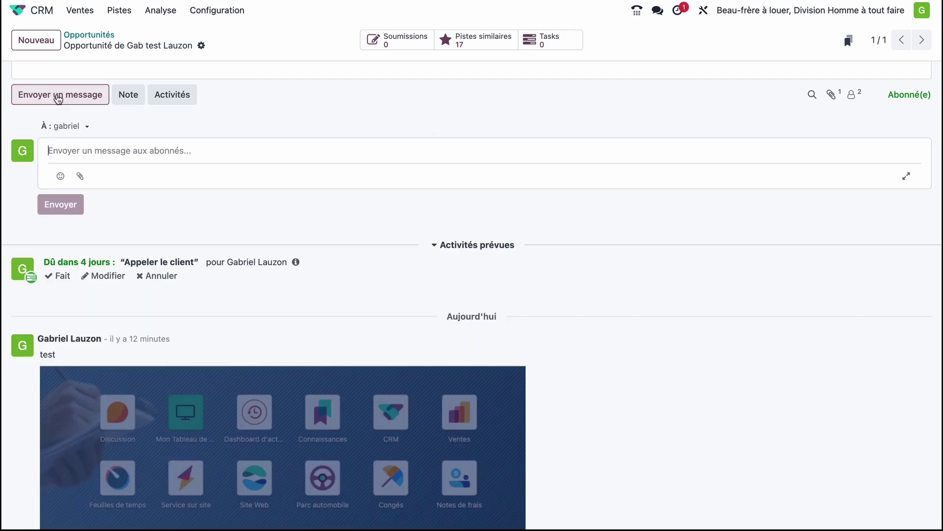
{"action": "type", "text": "test"}
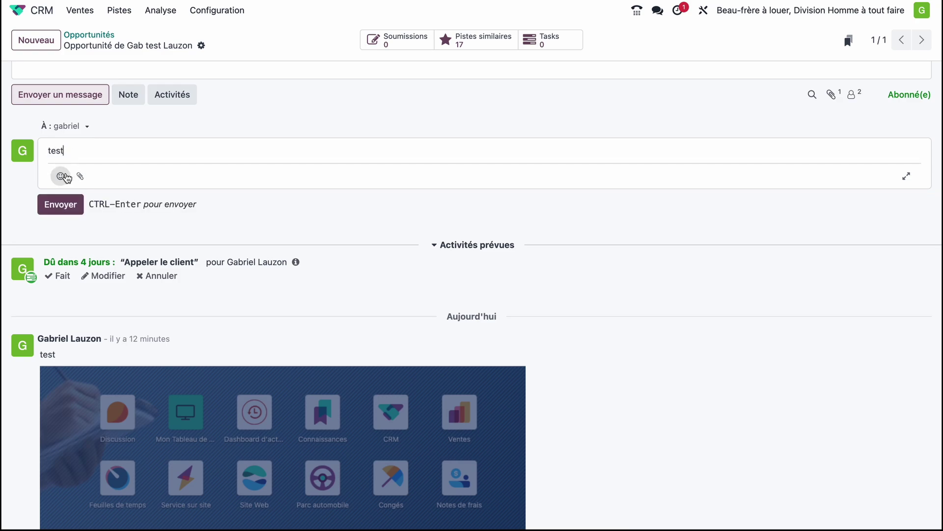
{"action": "left_click", "coordinate": [54, 208]}
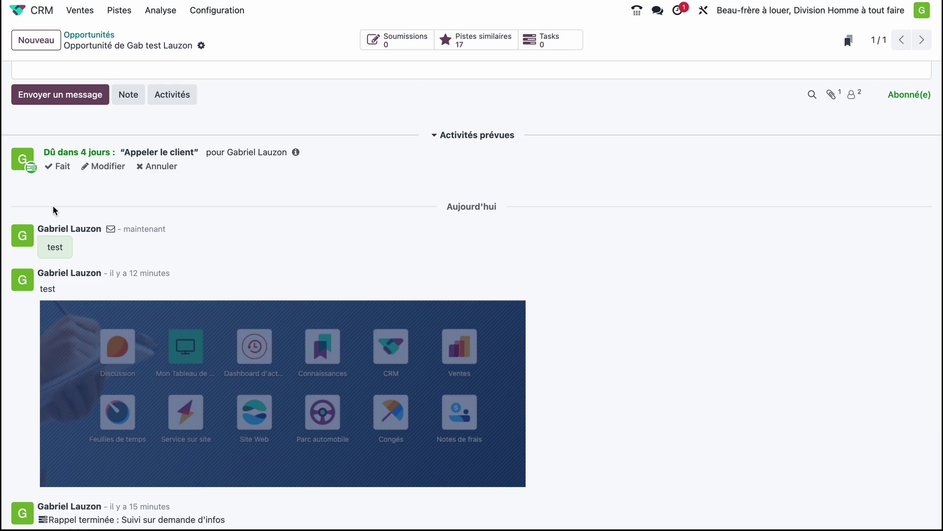
Step: Examine the client's email reply in the history, its text and signature, and check the opportunity's followers
{"action": "scroll", "coordinate": [53, 210], "scroll_direction": "down", "scroll_amount": 1}
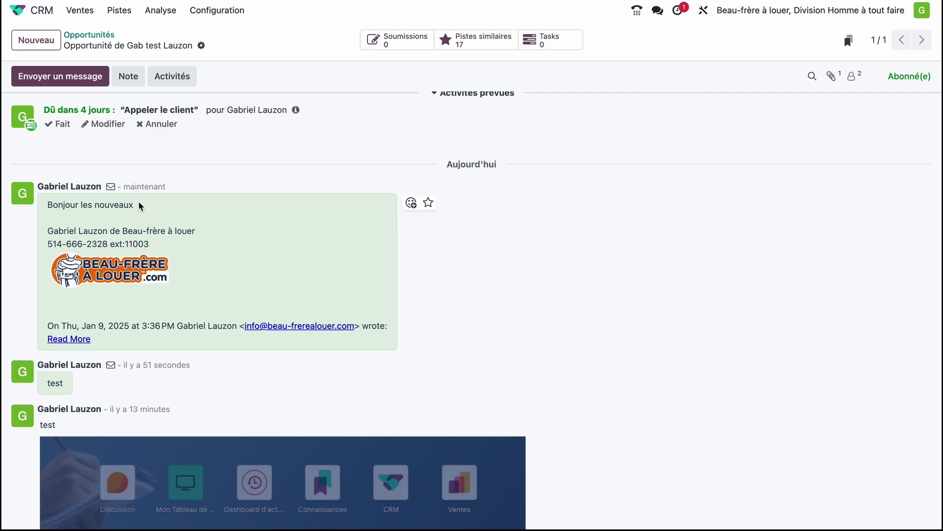
{"action": "left_click_drag", "start_coordinate": [139, 204], "coordinate": [49, 204]}
{"action": "left_click", "coordinate": [271, 220]}
{"action": "left_click_drag", "start_coordinate": [47, 229], "coordinate": [165, 282]}
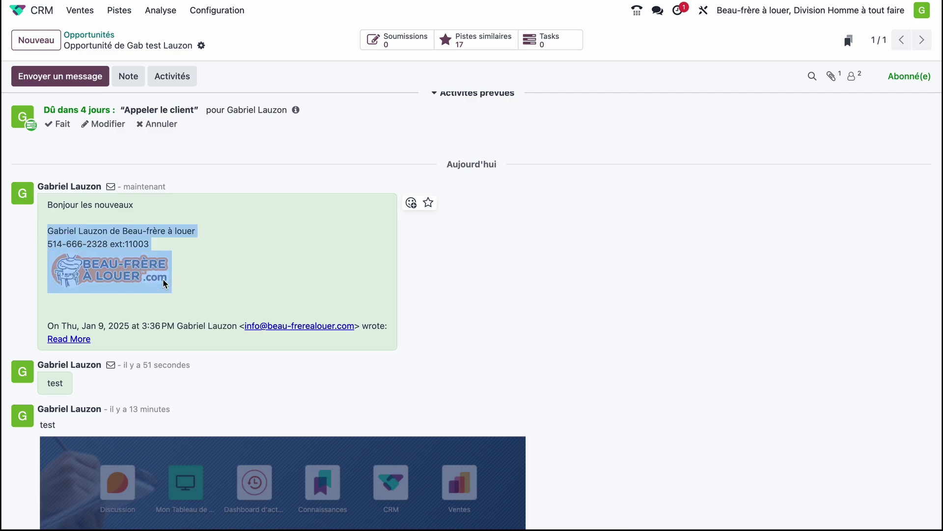
{"action": "left_click", "coordinate": [59, 384]}
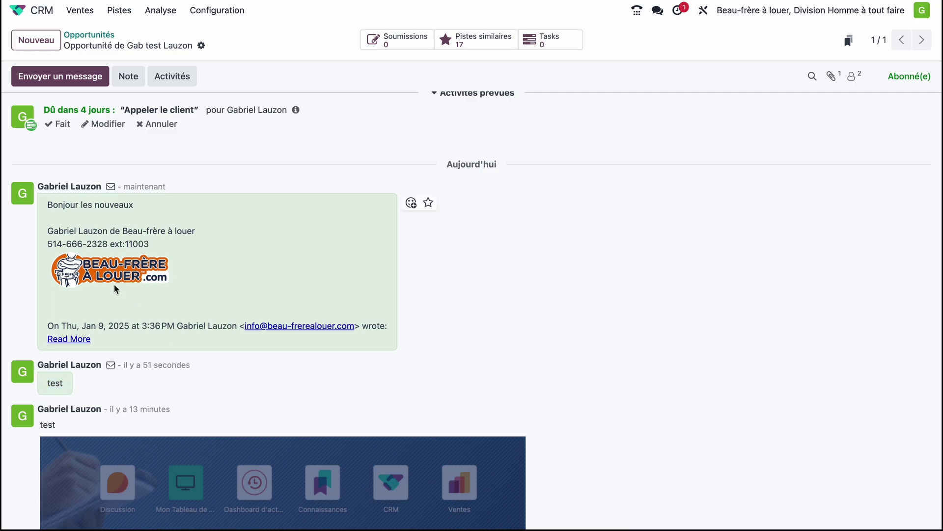
{"action": "left_click_drag", "start_coordinate": [47, 231], "coordinate": [185, 262]}
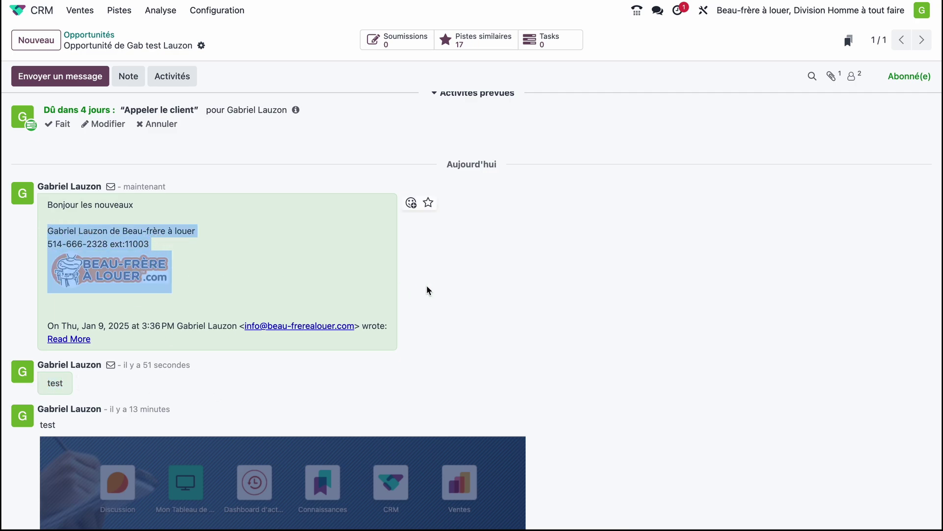
{"action": "left_click", "coordinate": [449, 284]}
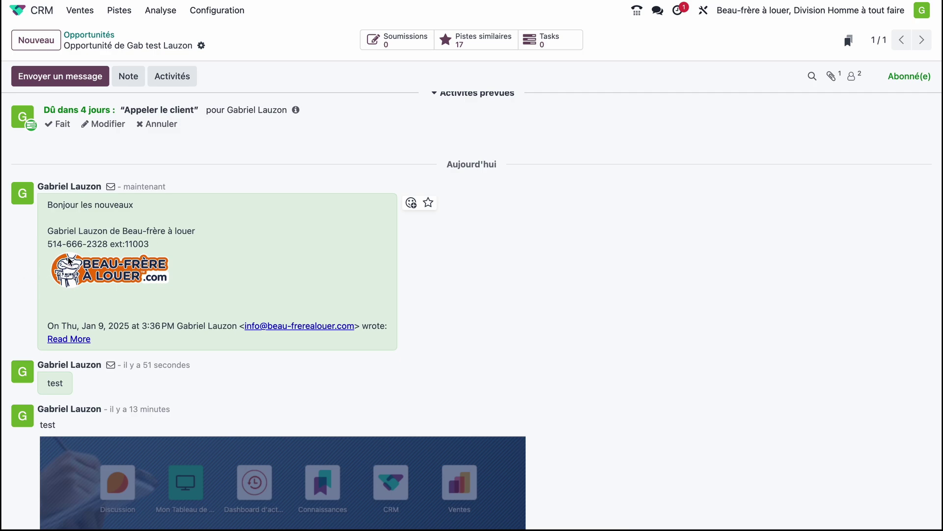
{"action": "left_click", "coordinate": [854, 79]}
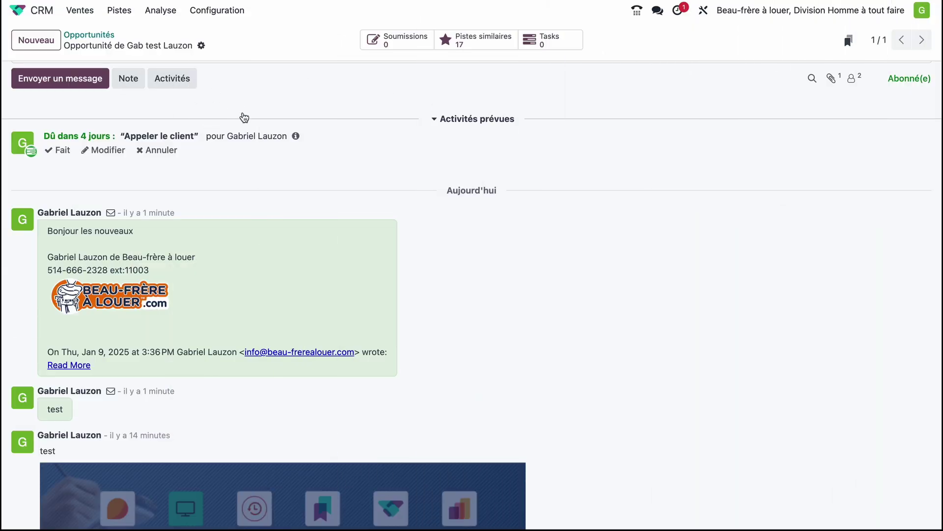
Step: Start a new To-Do activity on the opportunity with the summary "Rappeler le client"
{"action": "left_click", "coordinate": [170, 79]}
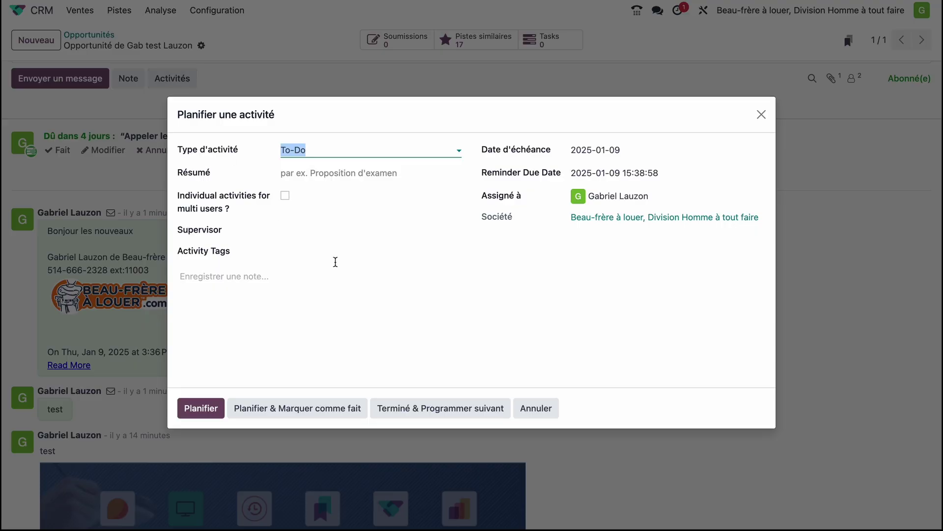
{"action": "left_click", "coordinate": [334, 174]}
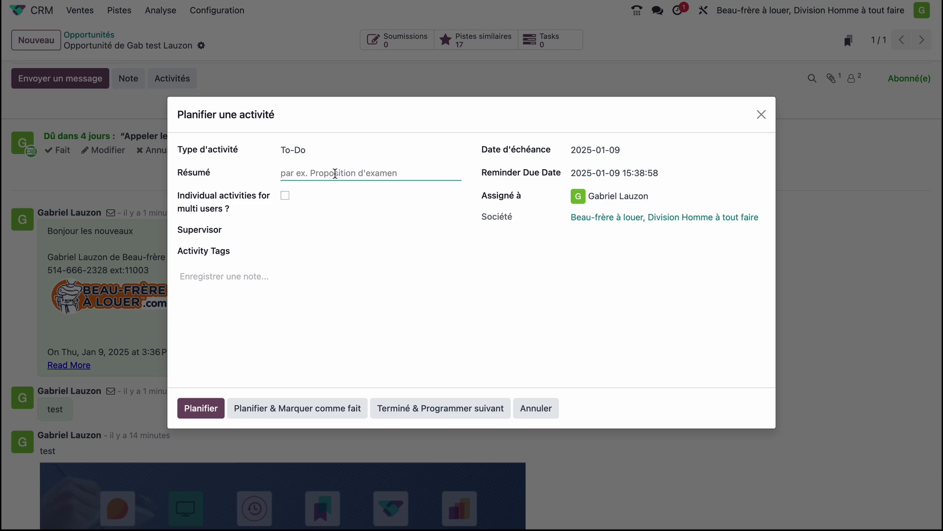
{"action": "type", "text": "Rapp"}
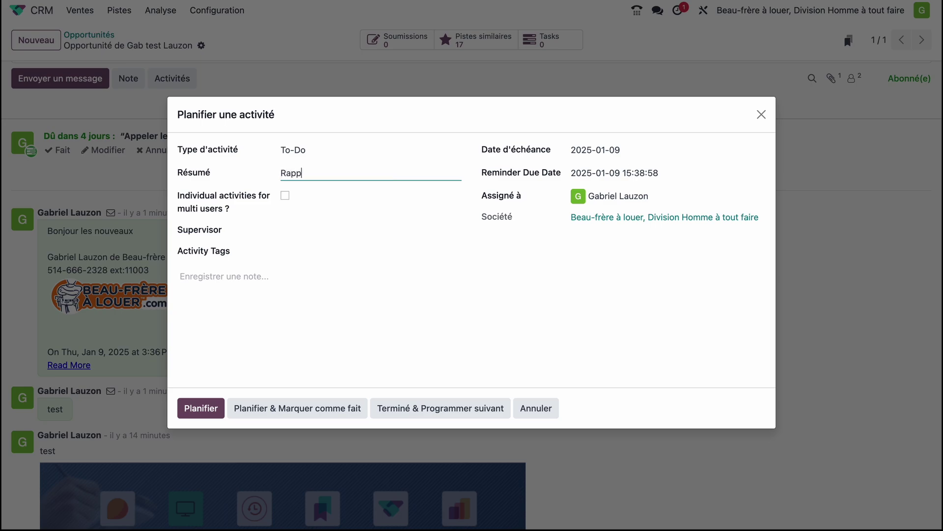
{"action": "type", "text": "eler le client"}
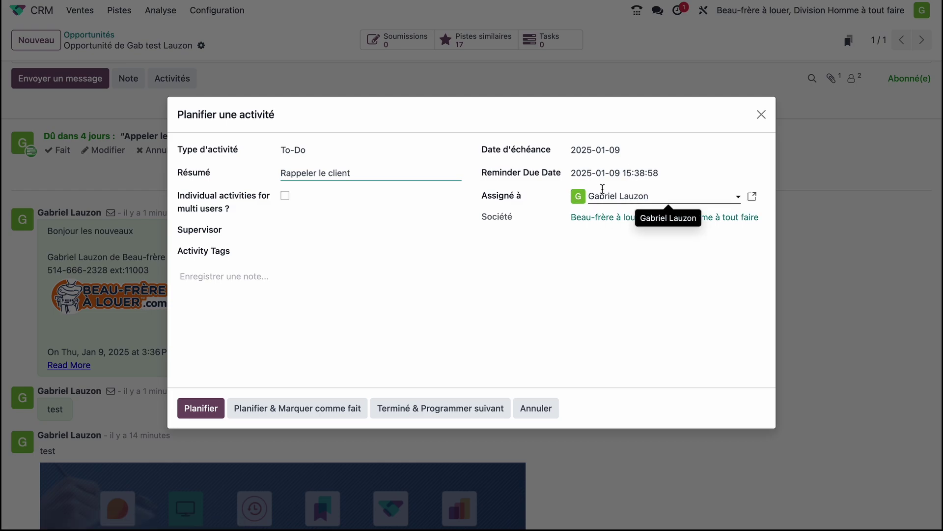
{"action": "left_click", "coordinate": [639, 194]}
{"action": "type", "text": "mart"}
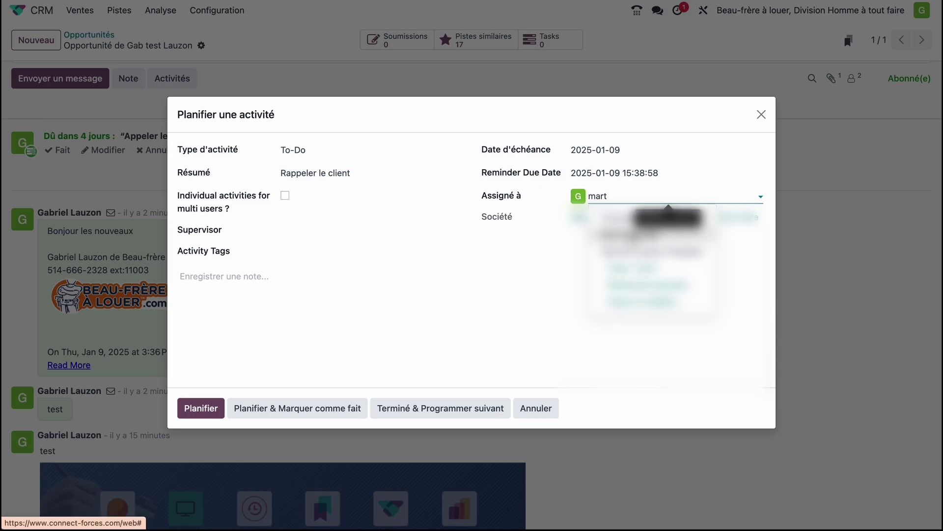
{"action": "left_click", "coordinate": [572, 268]}
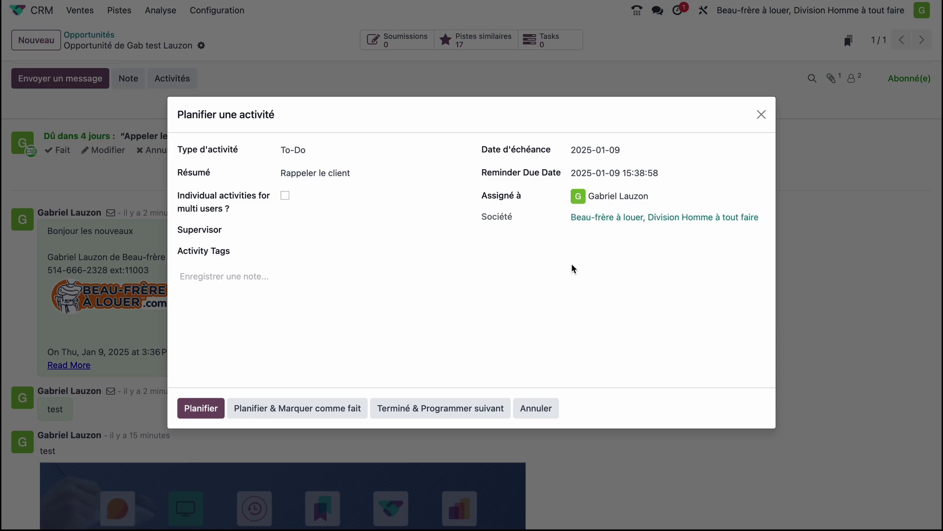
Step: Set the activity's due date to 2025-01-23 and schedule it
{"action": "left_click", "coordinate": [644, 150]}
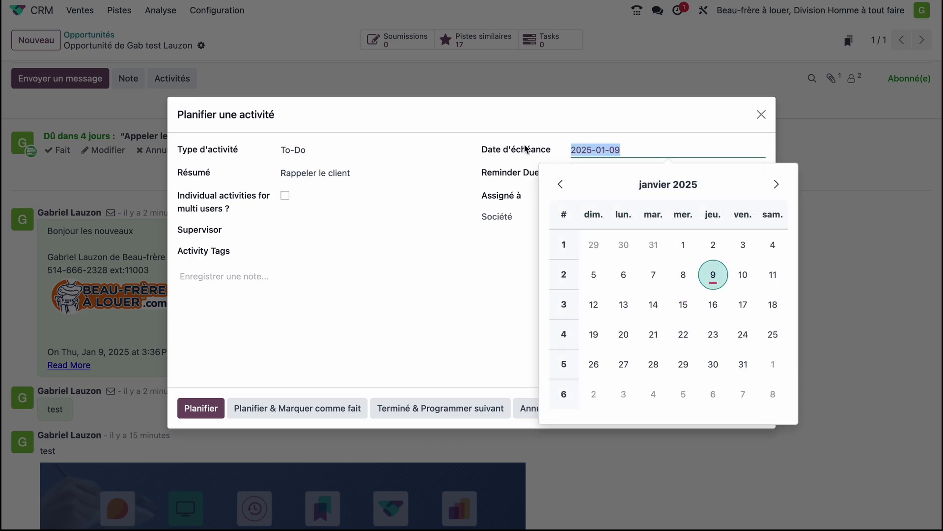
{"action": "left_click", "coordinate": [706, 338]}
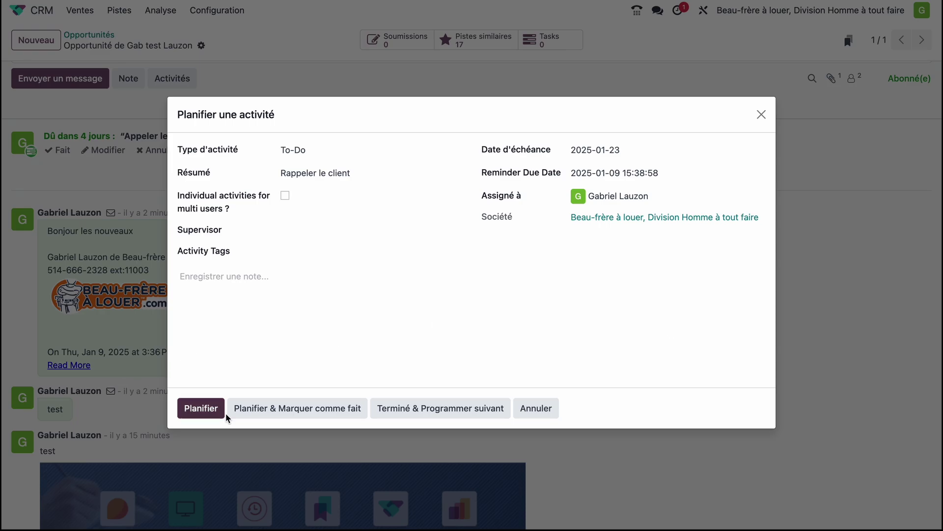
{"action": "left_click", "coordinate": [201, 408]}
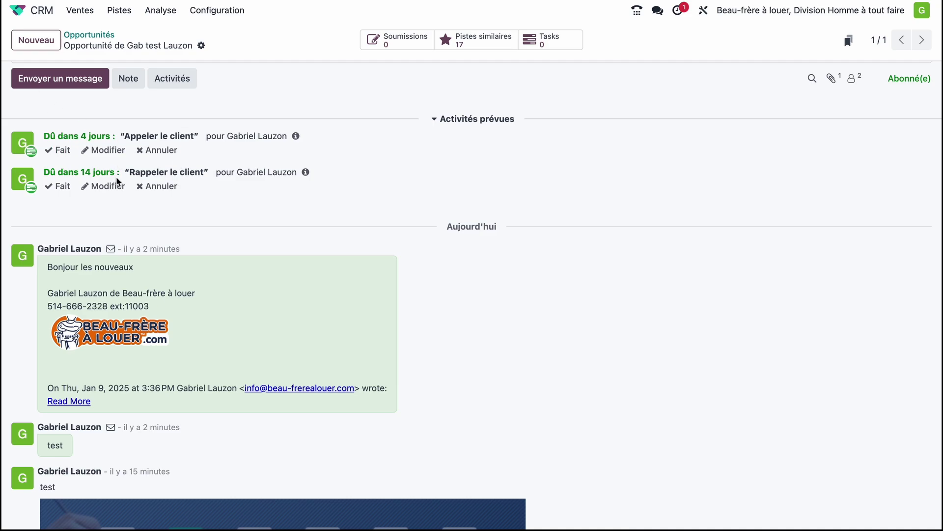
Step: Review the planned activities and read the original notes of the two completed reminders in the opportunity's history
{"action": "scroll", "coordinate": [134, 175], "scroll_direction": "up", "scroll_amount": 1}
{"action": "left_click_drag", "start_coordinate": [126, 150], "coordinate": [189, 147]}
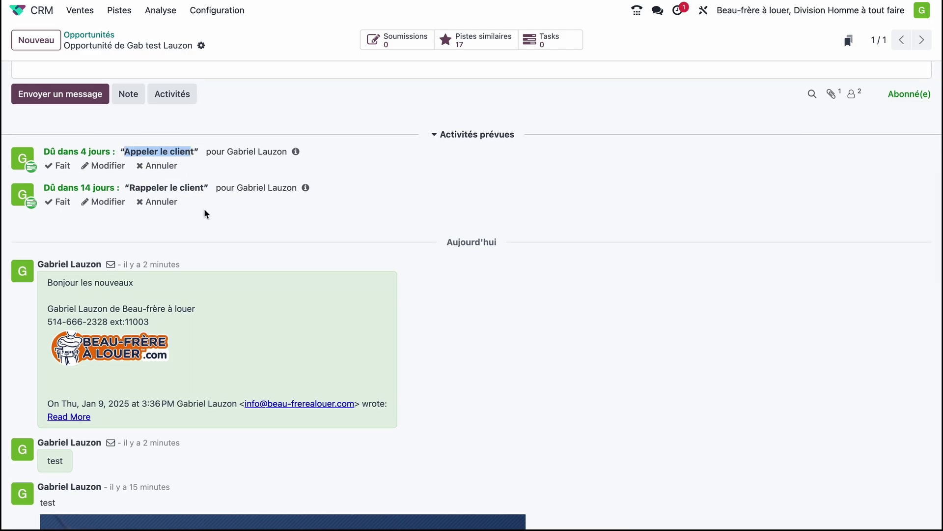
{"action": "scroll", "coordinate": [205, 208], "scroll_direction": "down", "scroll_amount": 10}
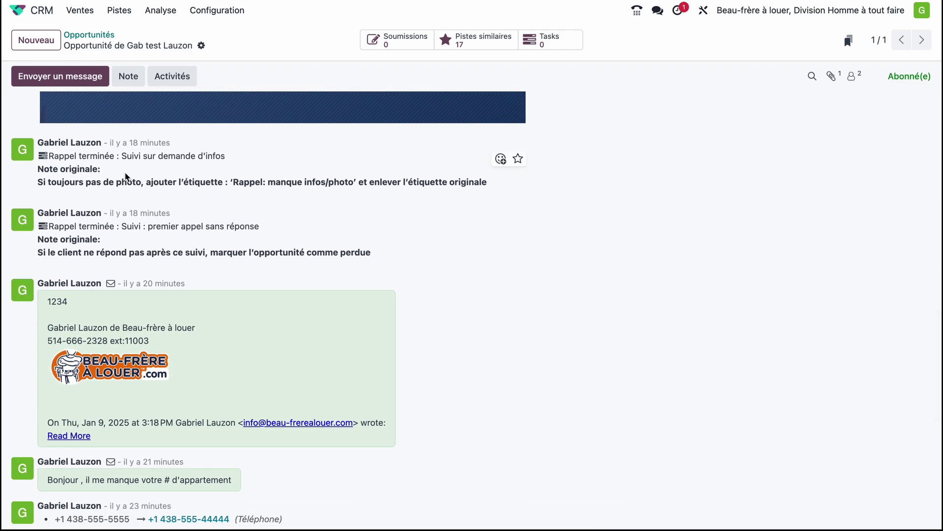
{"action": "left_click", "coordinate": [40, 182]}
{"action": "double_click", "coordinate": [42, 252]}
{"action": "left_click_drag", "start_coordinate": [318, 245], "coordinate": [370, 250]}
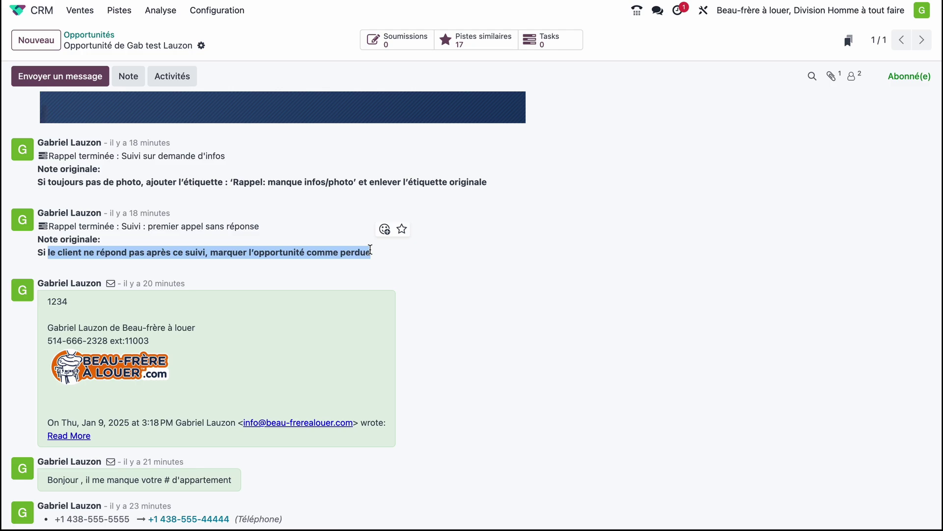
Step: Mark the planned activity "Appeler le client" as done without a comment
{"action": "scroll", "coordinate": [370, 249], "scroll_direction": "up", "scroll_amount": 15}
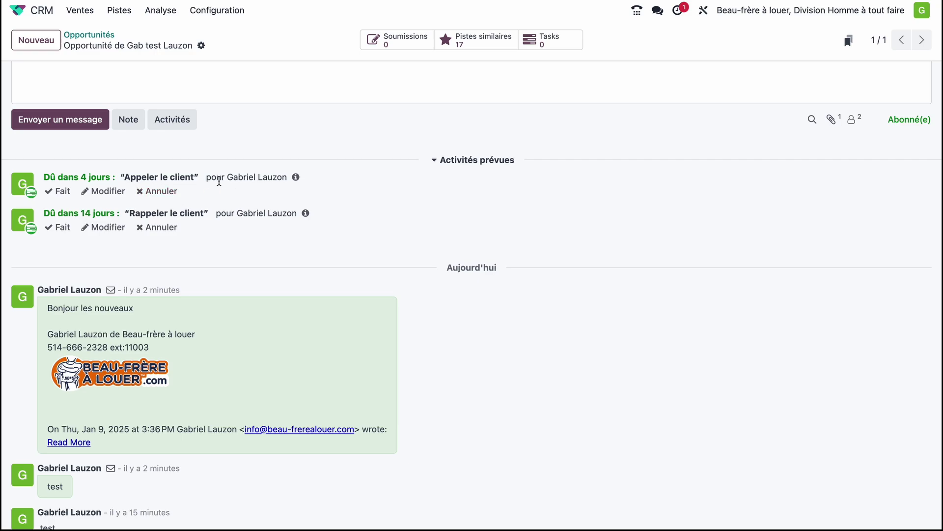
{"action": "left_click", "coordinate": [61, 191]}
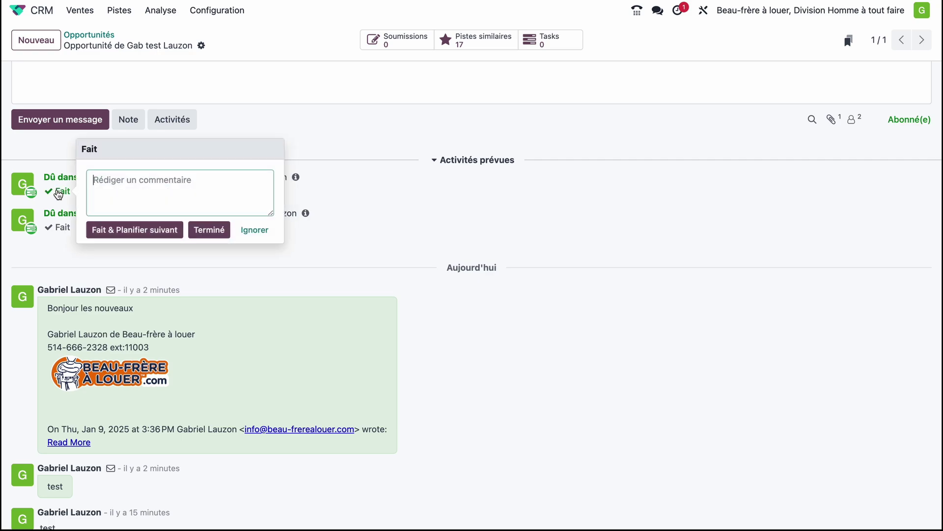
{"action": "left_click", "coordinate": [210, 231]}
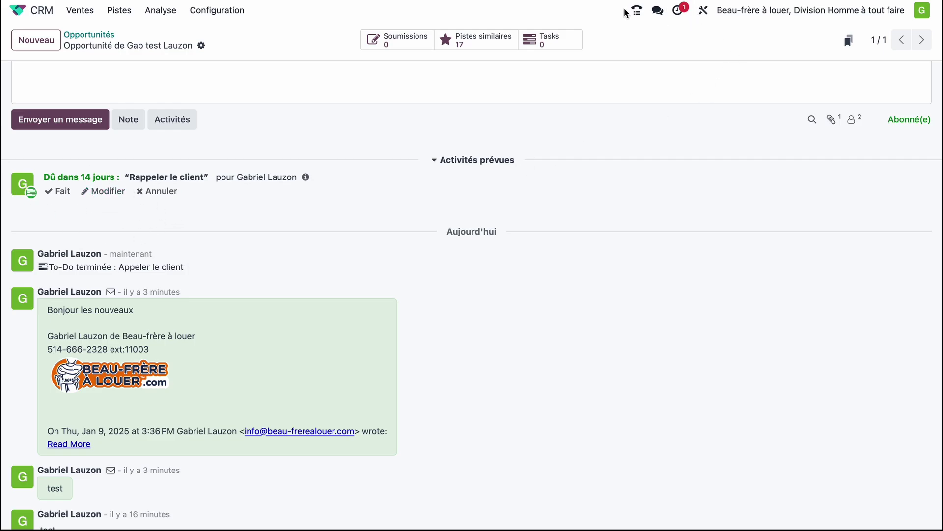
Step: Check the overview of assigned activities by record type and the list of chat conversations
{"action": "left_click", "coordinate": [678, 10]}
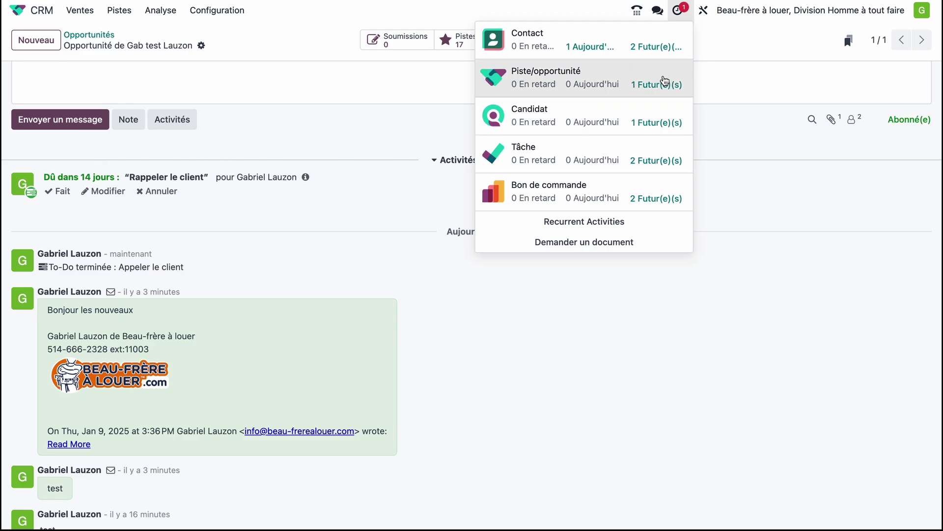
{"action": "left_click", "coordinate": [305, 219]}
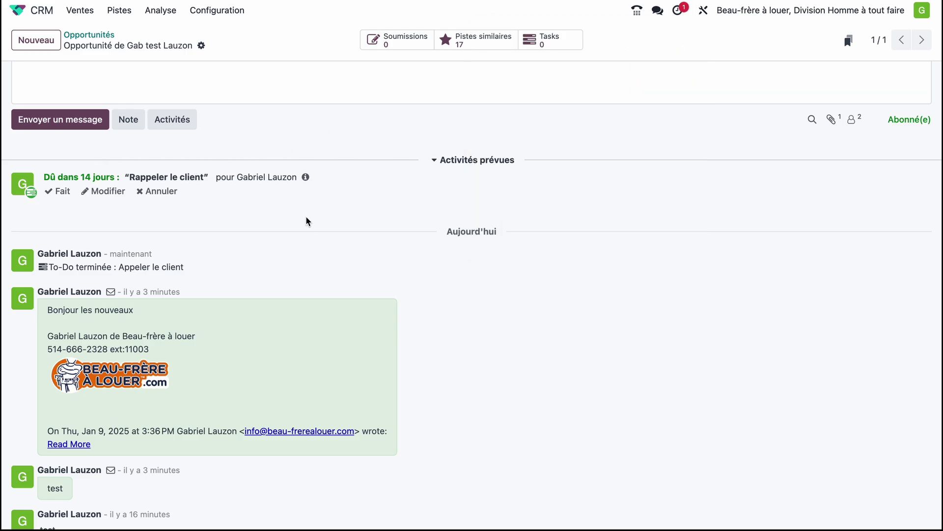
{"action": "scroll", "coordinate": [305, 217], "scroll_direction": "down", "scroll_amount": 2}
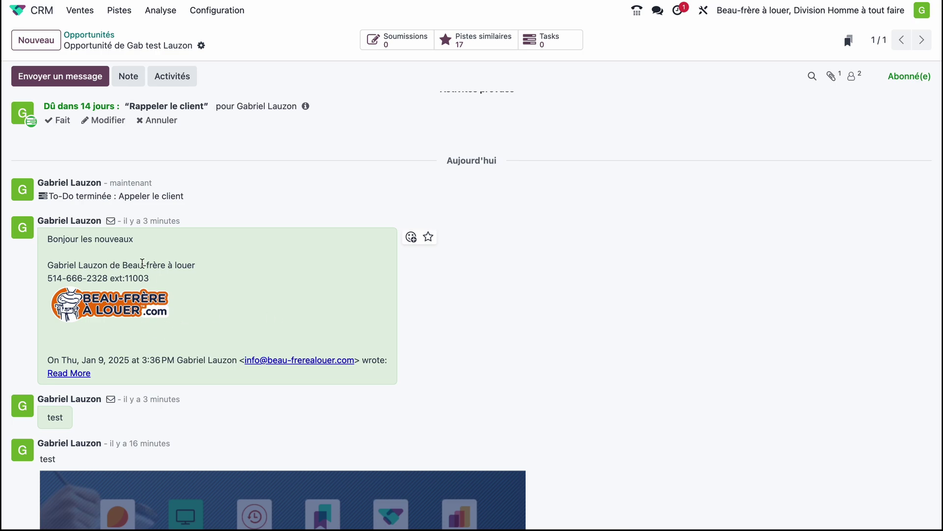
{"action": "left_click", "coordinate": [659, 9]}
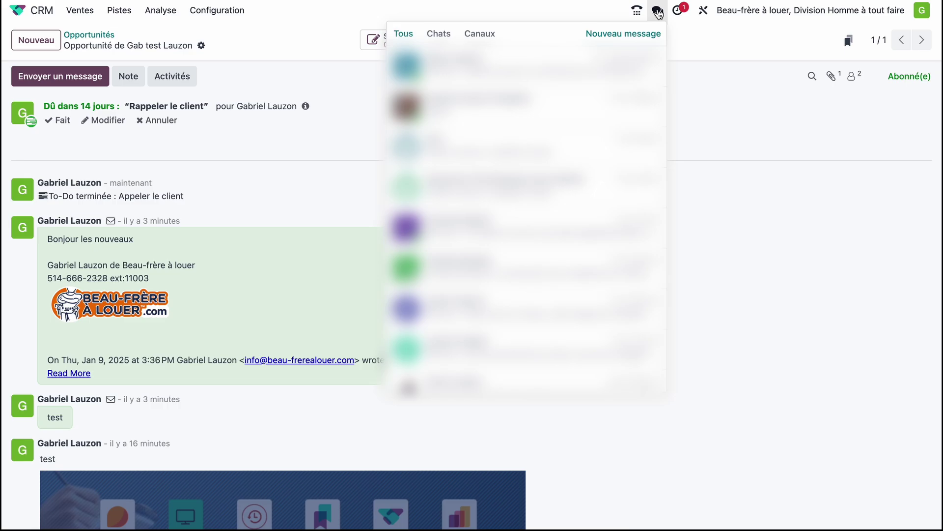
{"action": "left_click", "coordinate": [659, 11]}
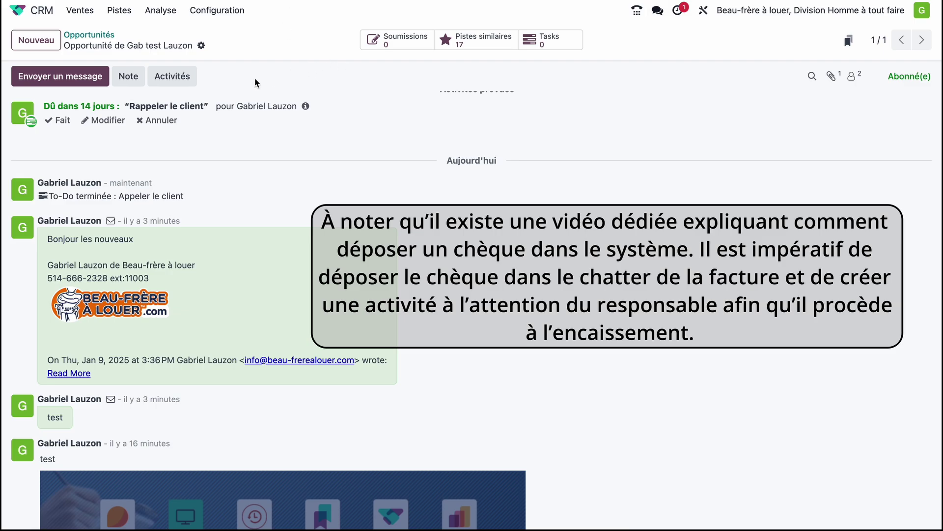
Step: Publish an internal note "exemple" on the opportunity with the picture of a sliding window attached
{"action": "left_click", "coordinate": [130, 84]}
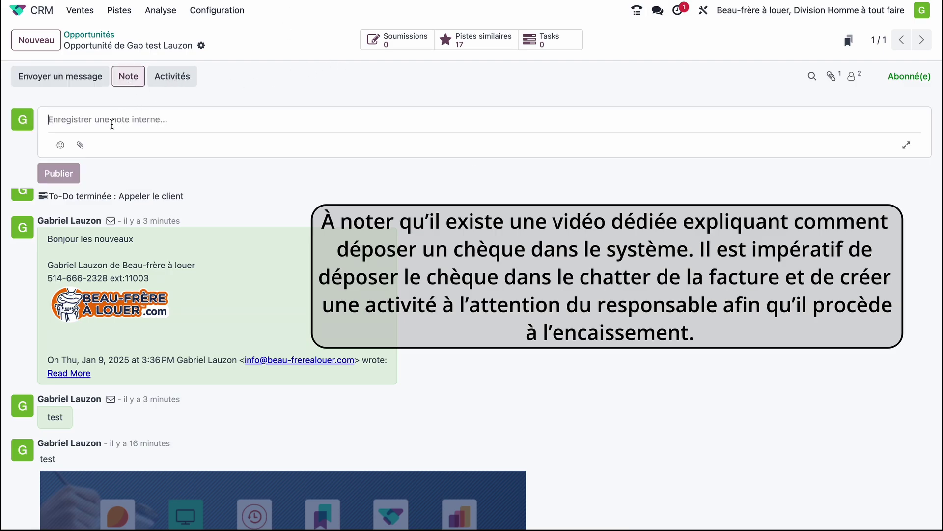
{"action": "type", "text": "exemple"}
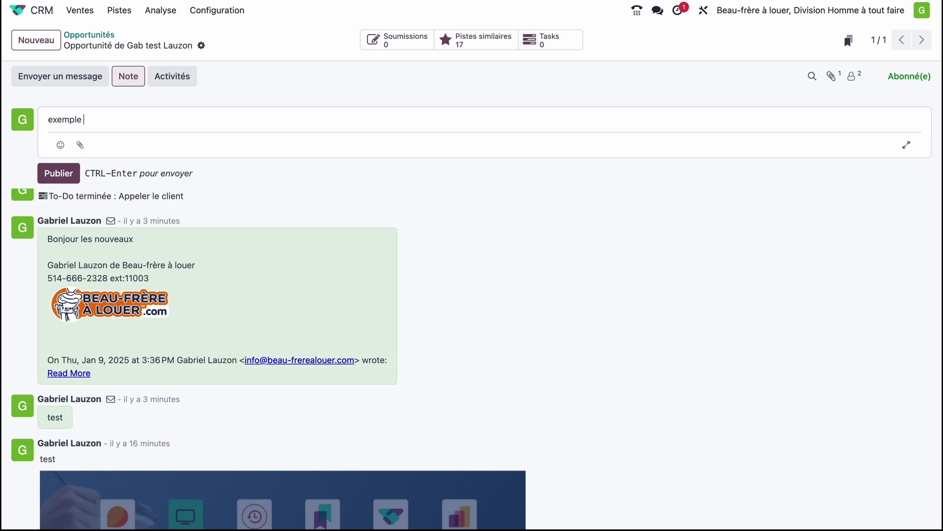
{"action": "left_click", "coordinate": [80, 144]}
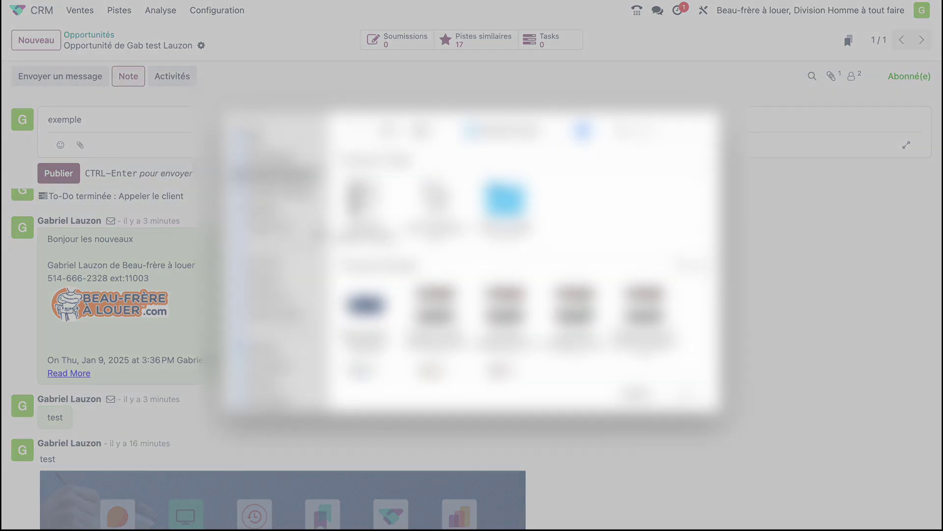
{"action": "left_click", "coordinate": [275, 209]}
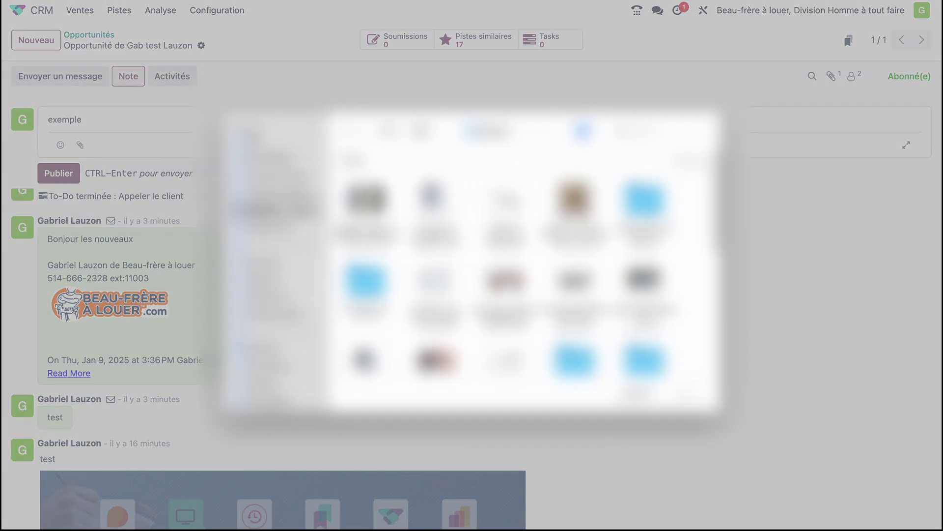
{"action": "scroll", "coordinate": [437, 221], "scroll_direction": "down", "scroll_amount": 1}
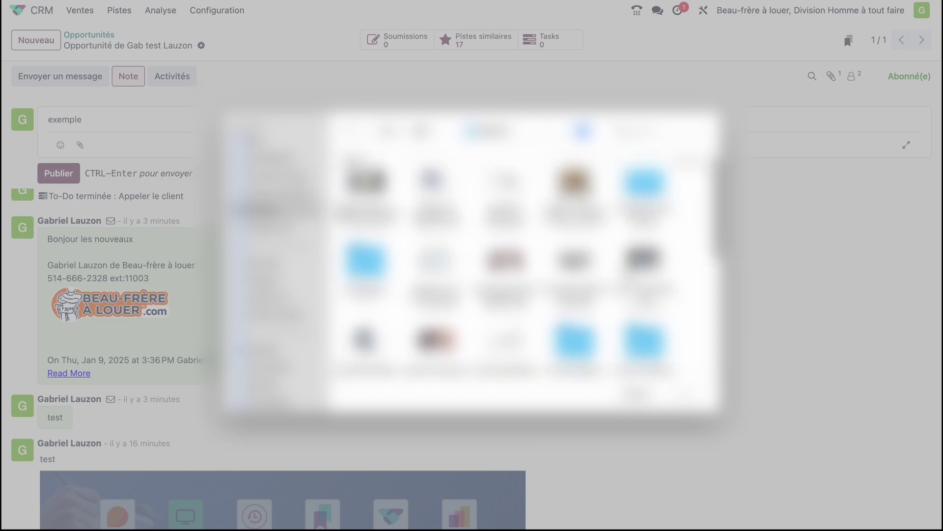
{"action": "left_click", "coordinate": [574, 265]}
{"action": "left_click", "coordinate": [686, 394]}
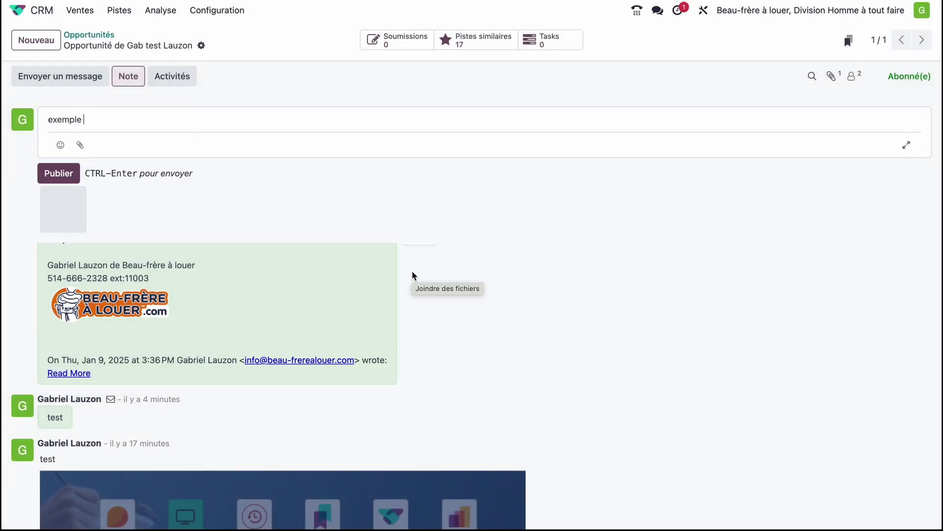
{"action": "scroll", "coordinate": [411, 276], "scroll_direction": "up", "scroll_amount": 2}
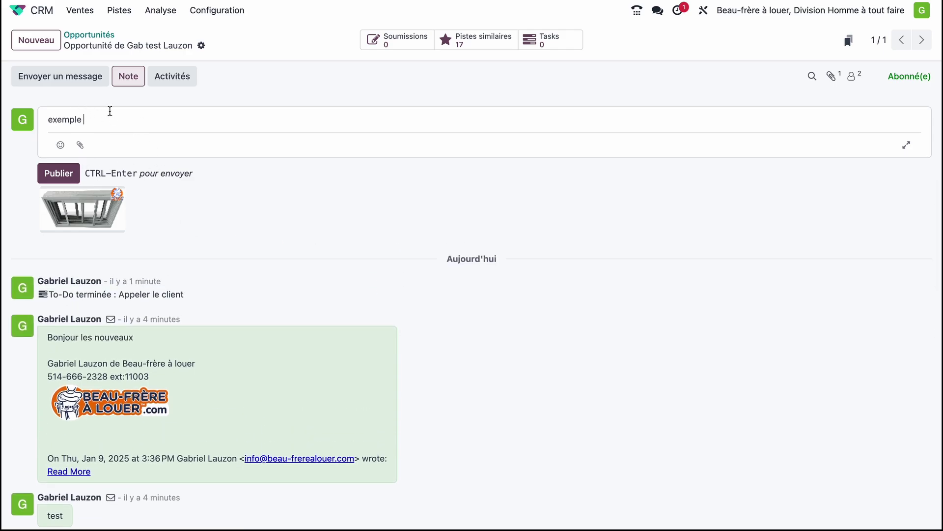
{"action": "left_click", "coordinate": [57, 176]}
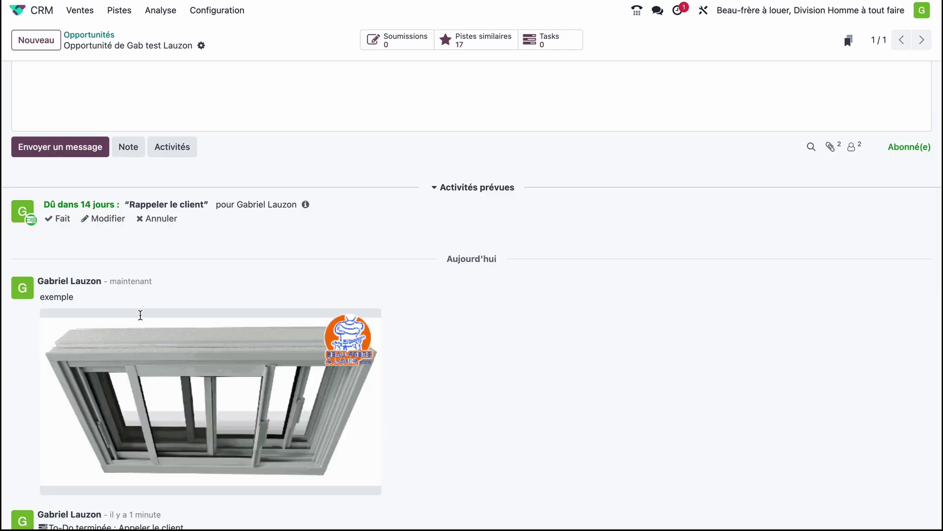
Step: Inspect the published note and view the opportunity's attached files
{"action": "scroll", "coordinate": [138, 312], "scroll_direction": "down", "scroll_amount": 1}
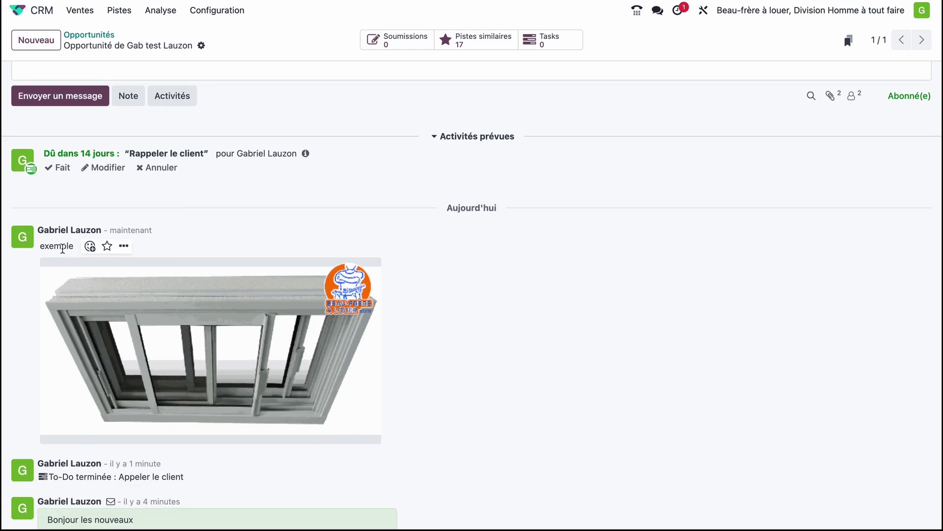
{"action": "scroll", "coordinate": [251, 318], "scroll_direction": "up", "scroll_amount": 1}
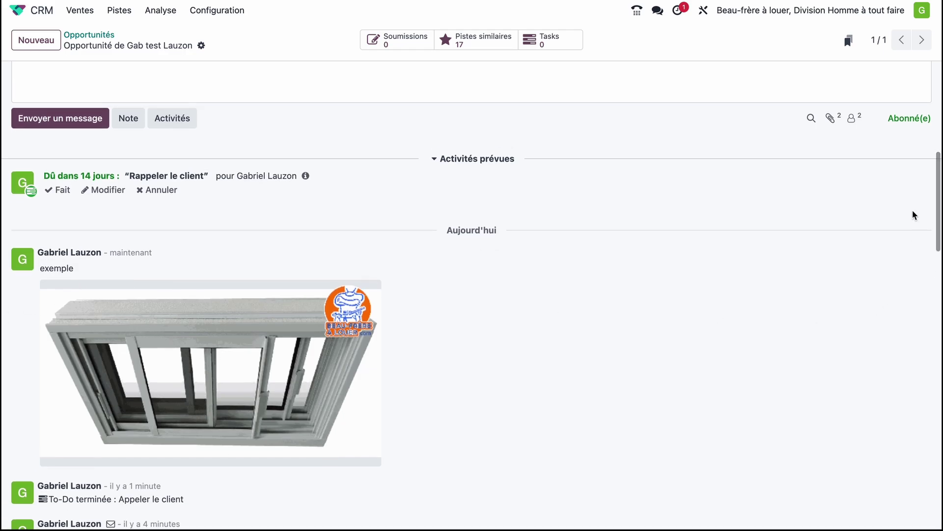
{"action": "left_click", "coordinate": [832, 117]}
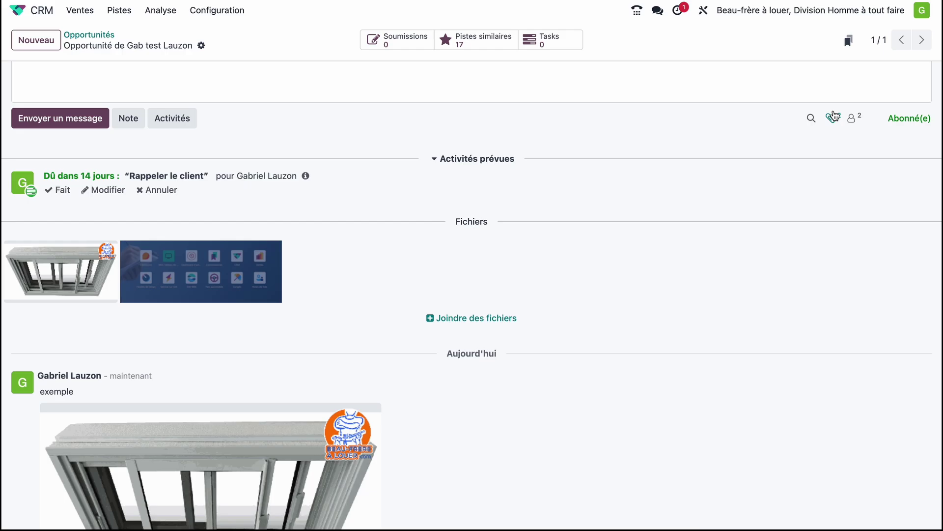
{"action": "left_click", "coordinate": [834, 117]}
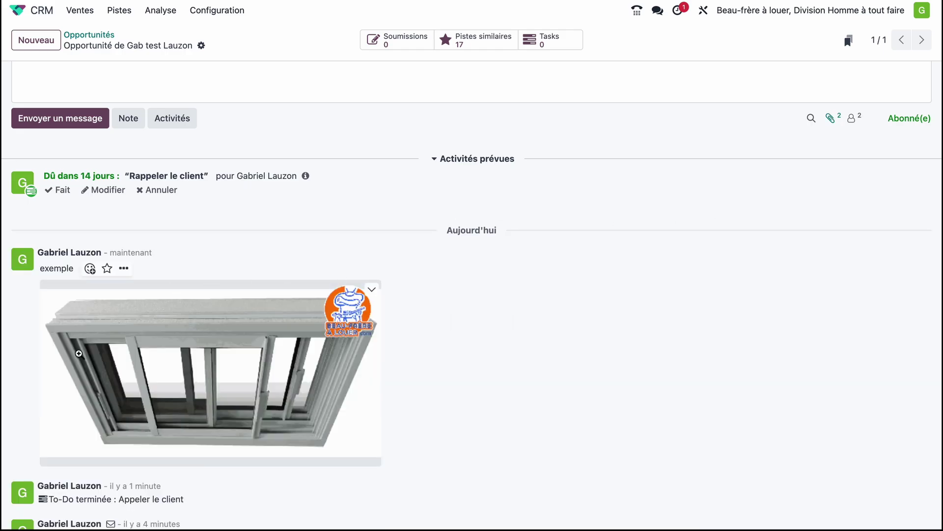
Step: Examine the opportunity's internal notes area, remaining planned activity and communication history
{"action": "scroll", "coordinate": [236, 293], "scroll_direction": "up", "scroll_amount": 3}
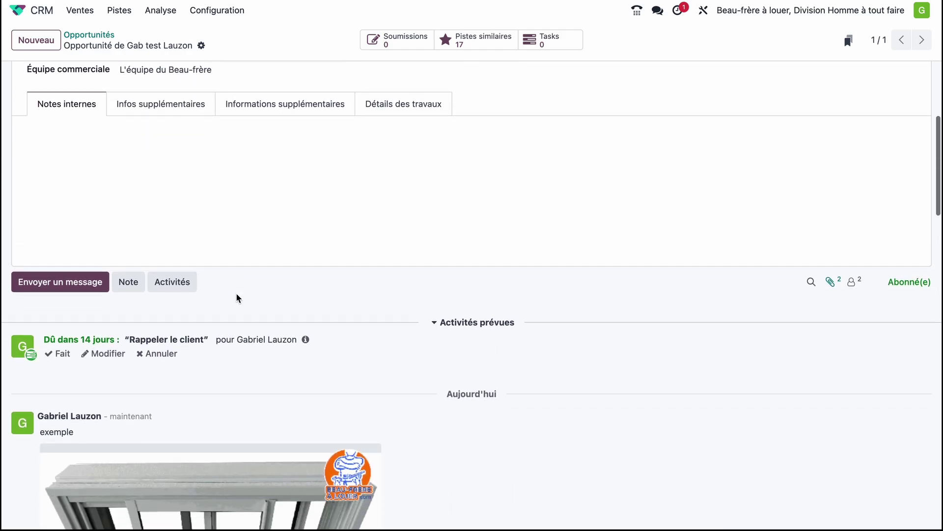
{"action": "left_click", "coordinate": [180, 202]}
{"action": "scroll", "coordinate": [179, 200], "scroll_direction": "down", "scroll_amount": 4}
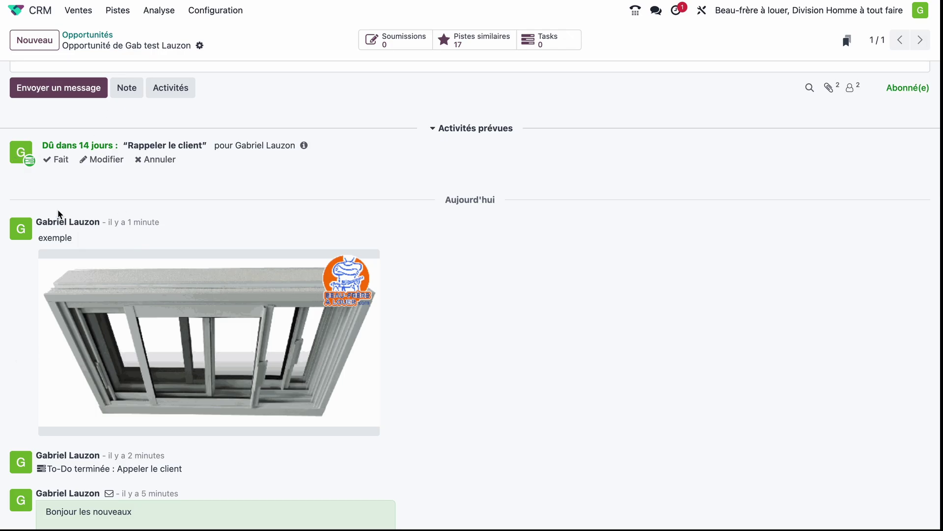
{"action": "scroll", "coordinate": [58, 211], "scroll_direction": "down", "scroll_amount": 3}
{"action": "scroll", "coordinate": [91, 253], "scroll_direction": "down", "scroll_amount": 5}
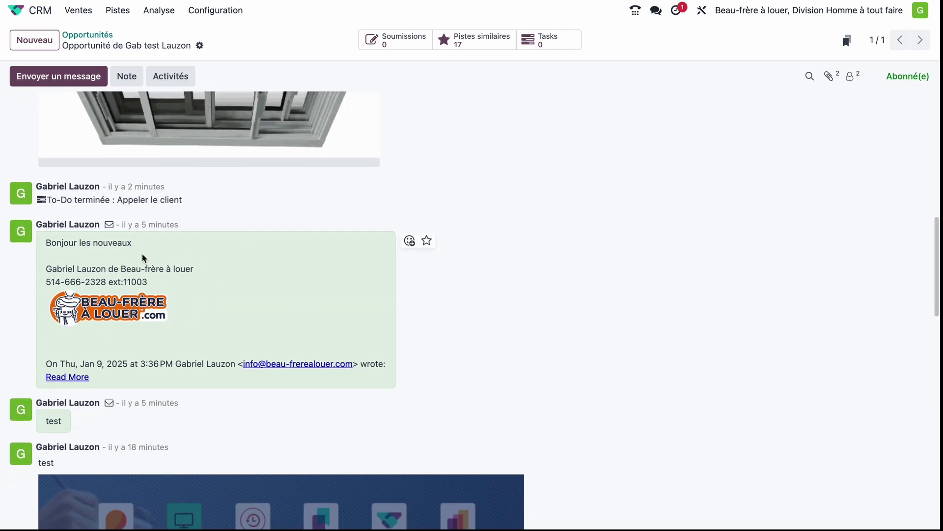
{"action": "scroll", "coordinate": [143, 254], "scroll_direction": "up", "scroll_amount": 4}
{"action": "scroll", "coordinate": [146, 254], "scroll_direction": "up", "scroll_amount": 5}
{"action": "scroll", "coordinate": [145, 254], "scroll_direction": "down", "scroll_amount": 3}
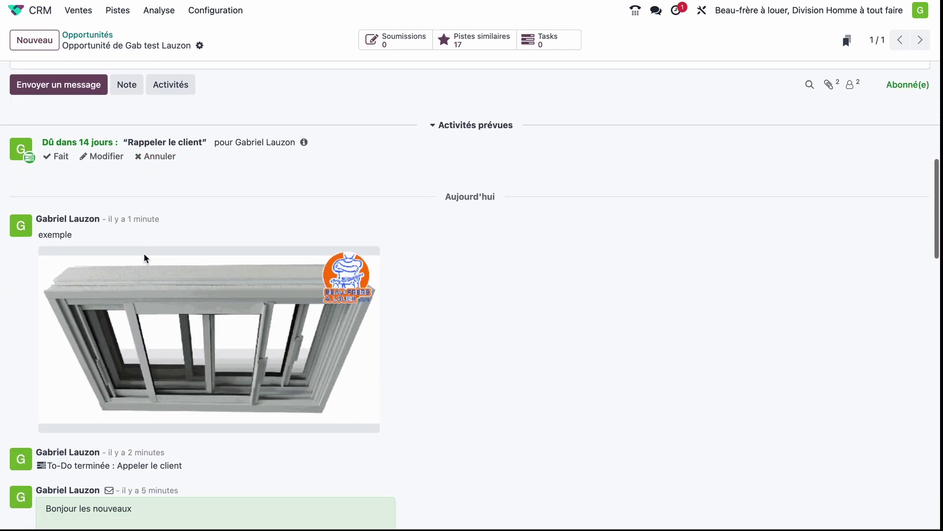